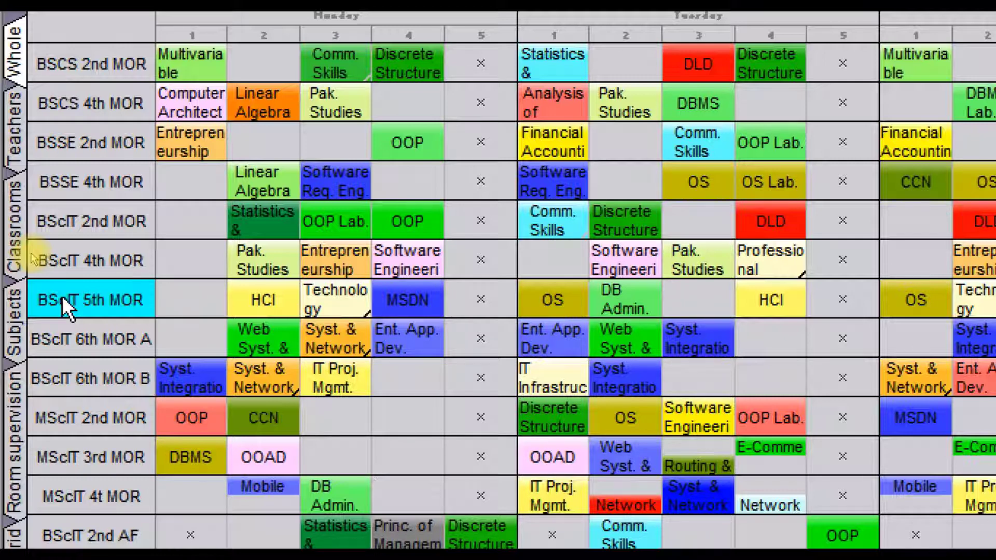
# Step: Add a division to class BScIT 5th MOR with two groups named Database and Network
pyautogui.rightClick(61, 297)
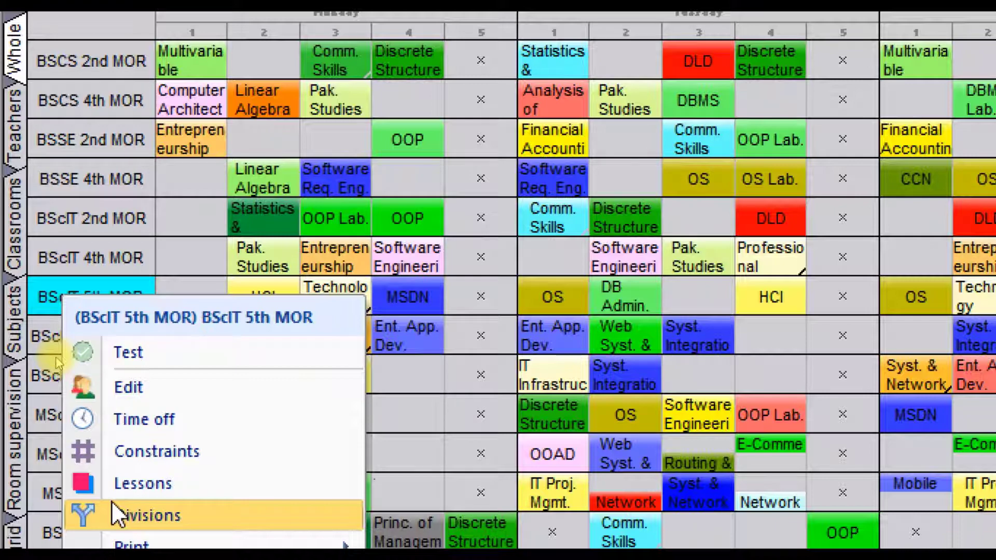
pyautogui.click(111, 500)
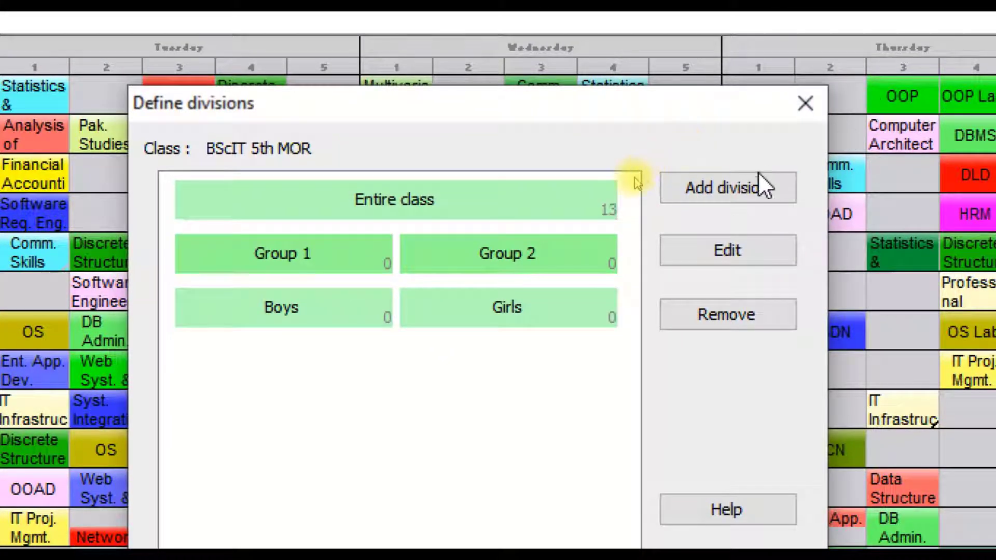
pyautogui.click(743, 188)
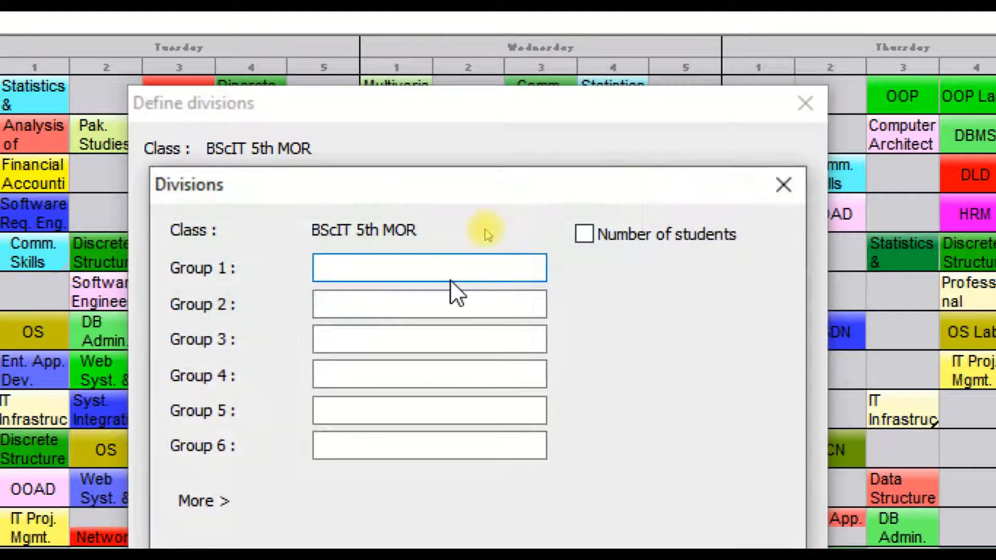
pyautogui.write('Database')
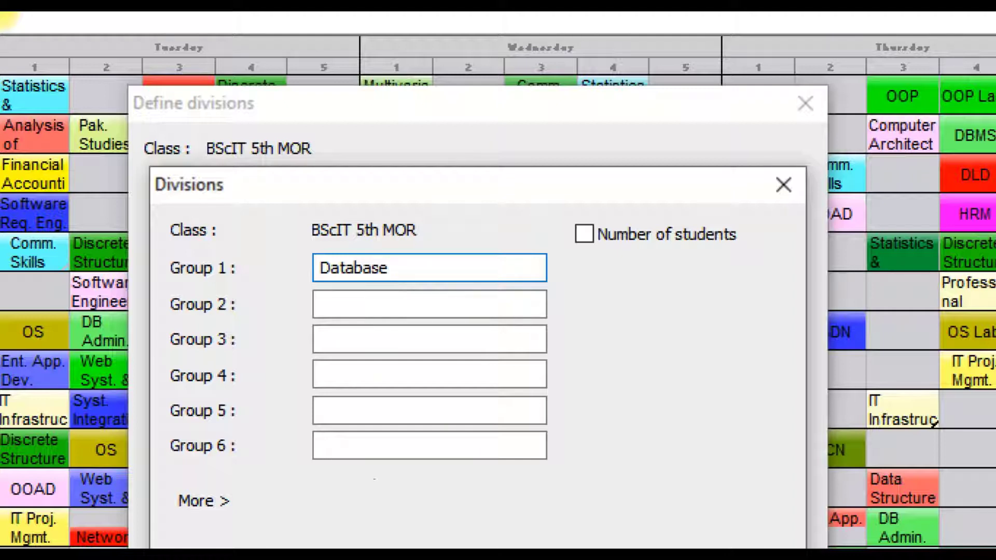
pyautogui.click(379, 310)
pyautogui.write('Network')
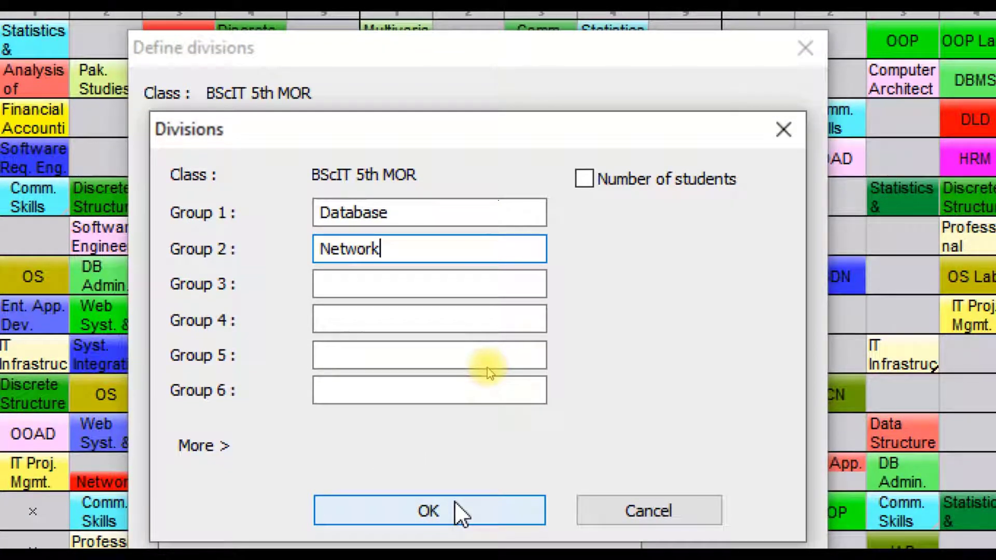
pyautogui.click(455, 502)
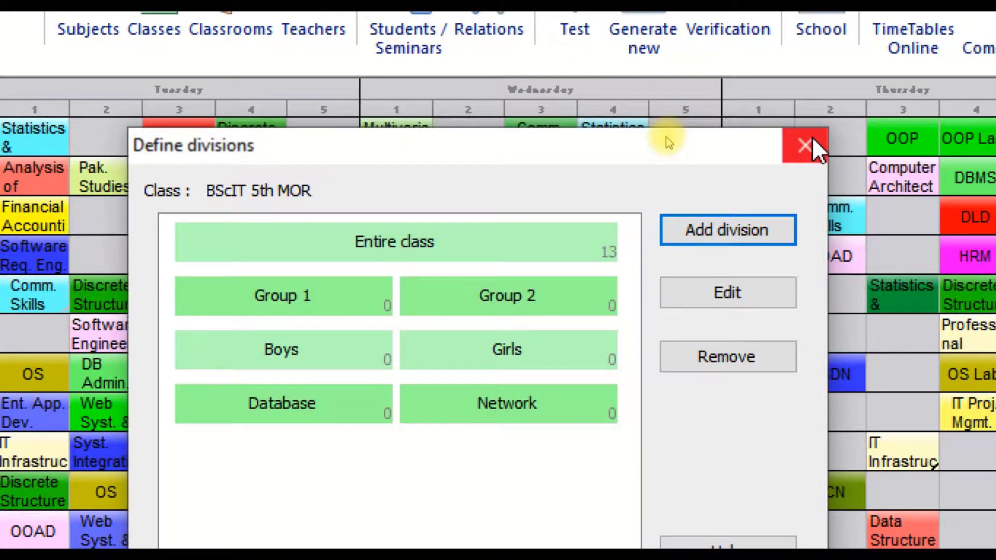
pyautogui.click(806, 48)
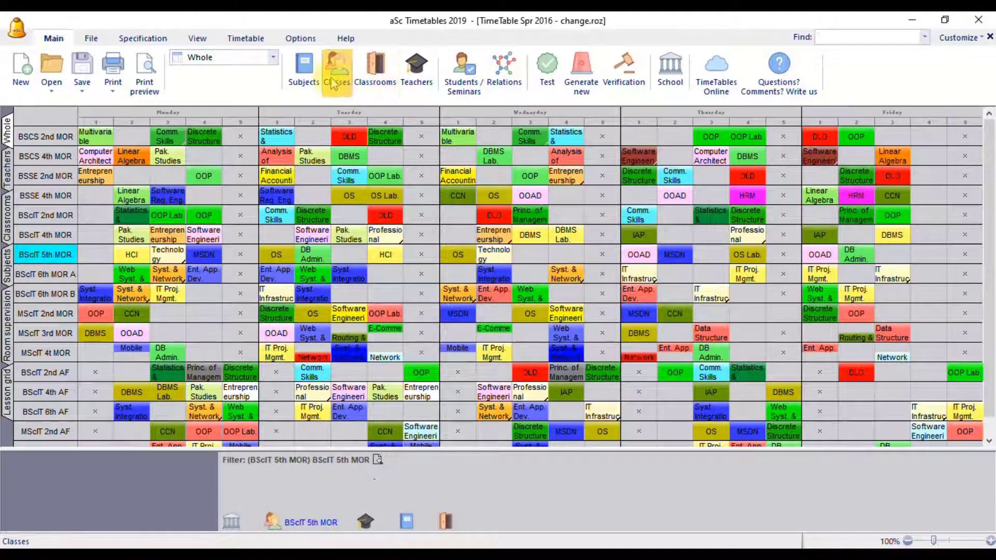
# Step: Assign the DB Admin. lesson of class BScIT 5th MOR to the Database group instead of the entire class
pyautogui.click(335, 82)
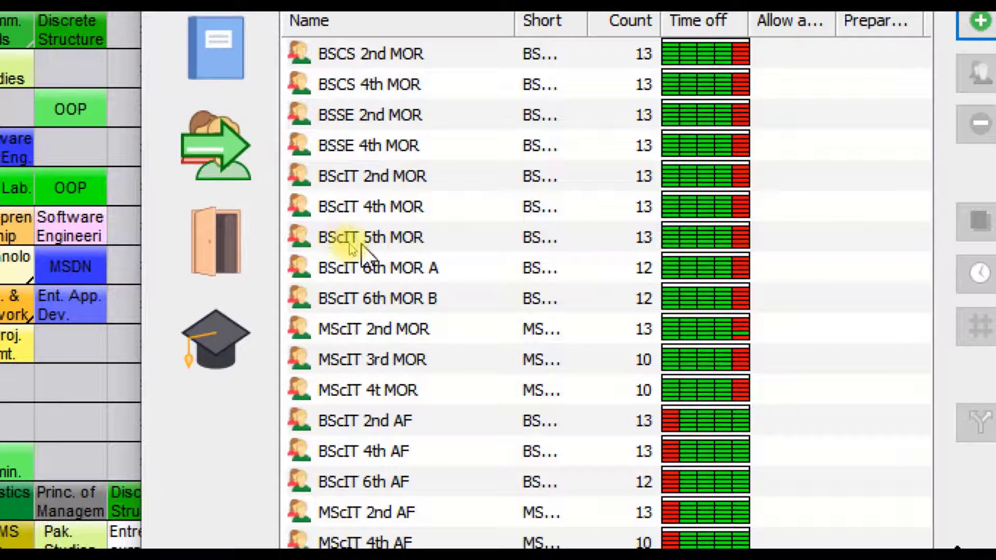
pyautogui.click(348, 242)
pyautogui.doubleClick(359, 249)
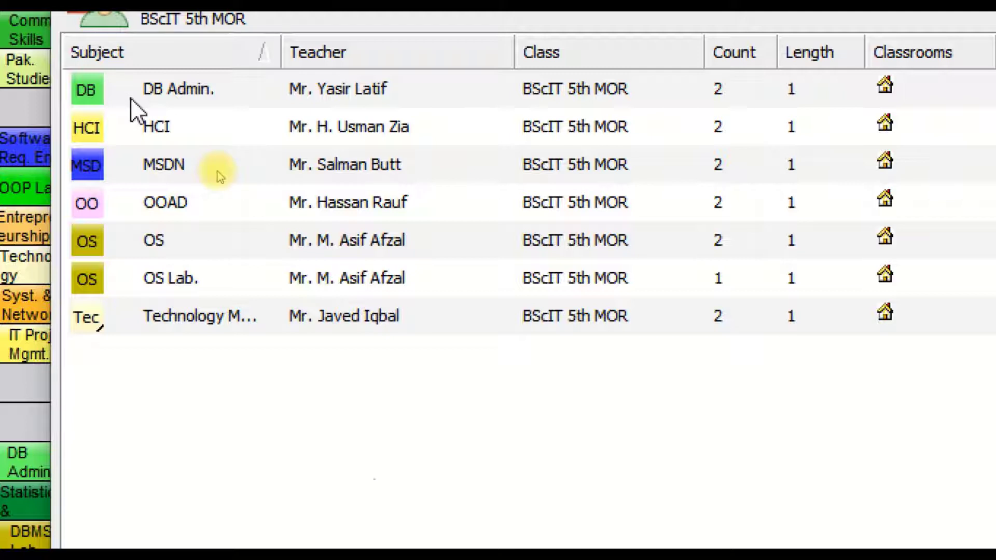
pyautogui.rightClick(167, 91)
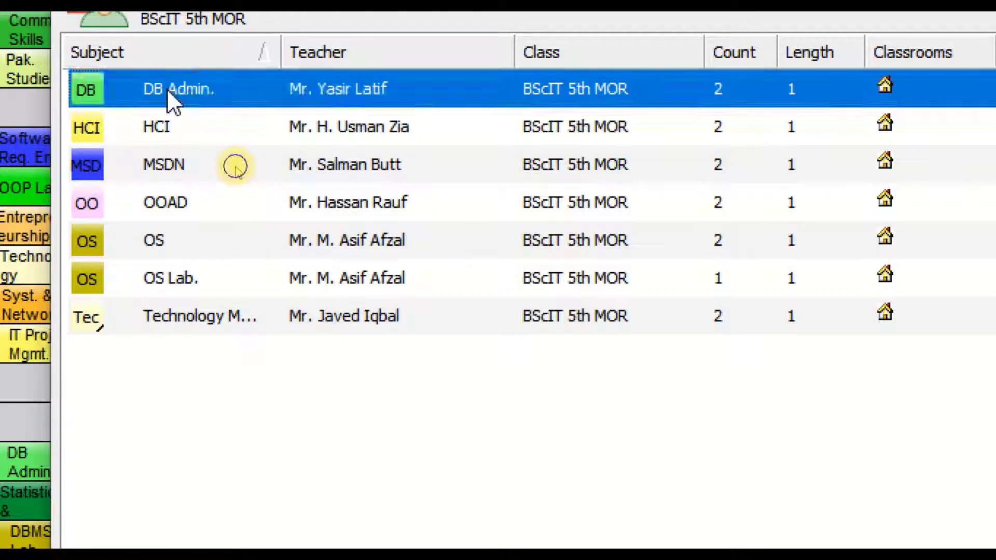
pyautogui.click(154, 89)
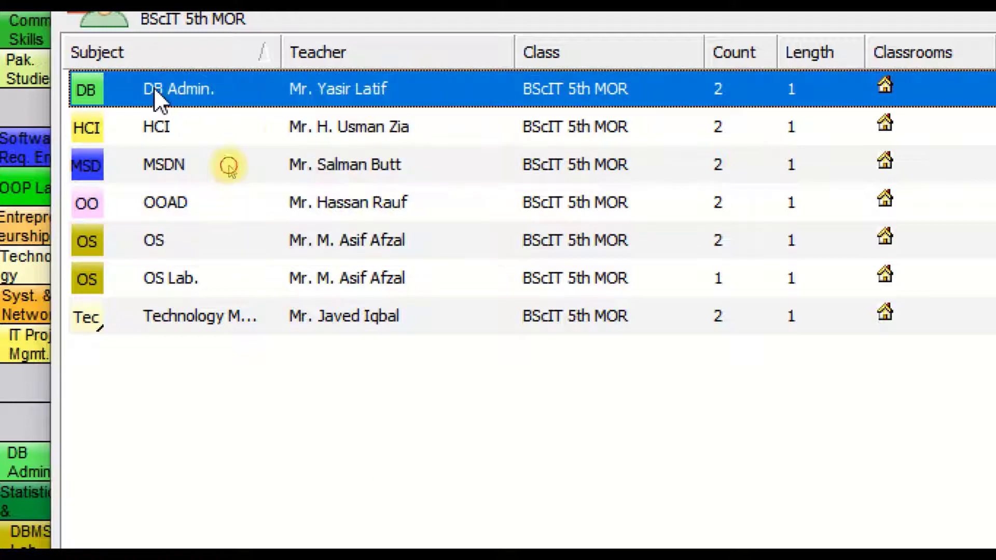
pyautogui.doubleClick(155, 90)
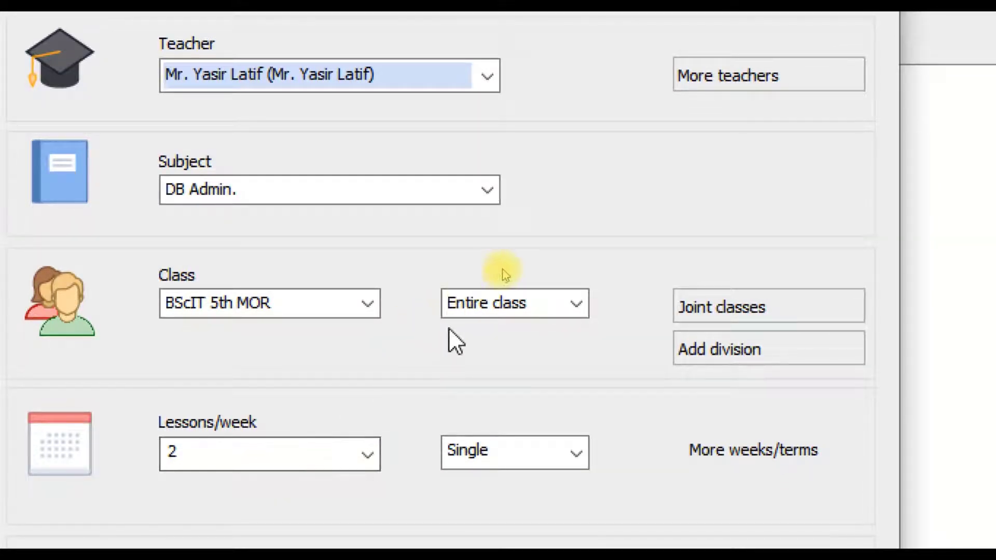
pyautogui.click(493, 311)
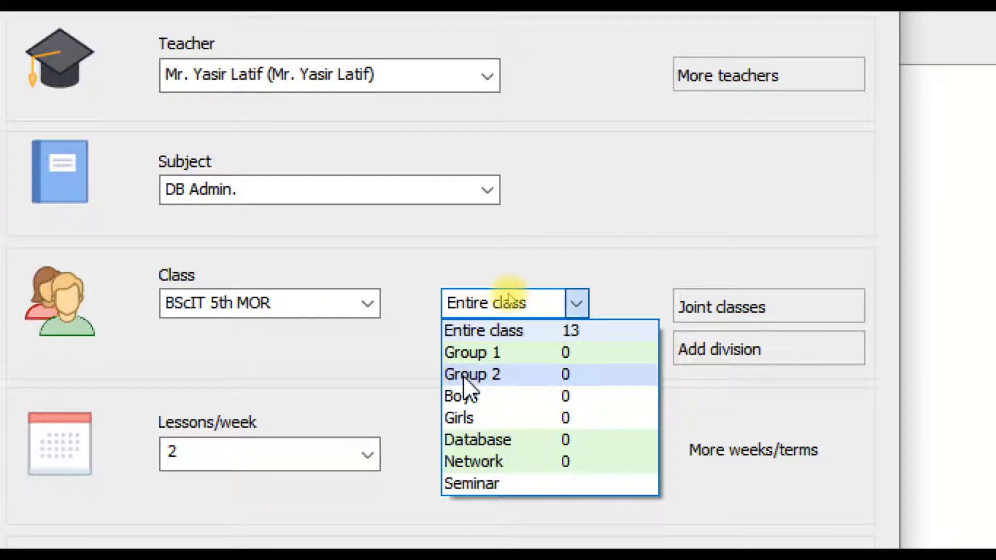
pyautogui.click(473, 436)
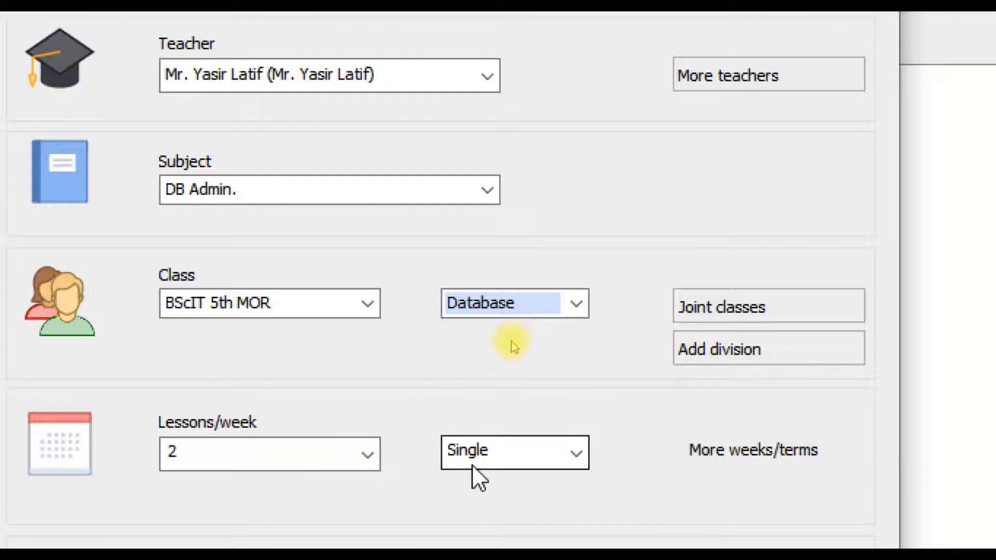
pyautogui.scroll(-1, 477, 483)
pyautogui.scroll(-2, 571, 497)
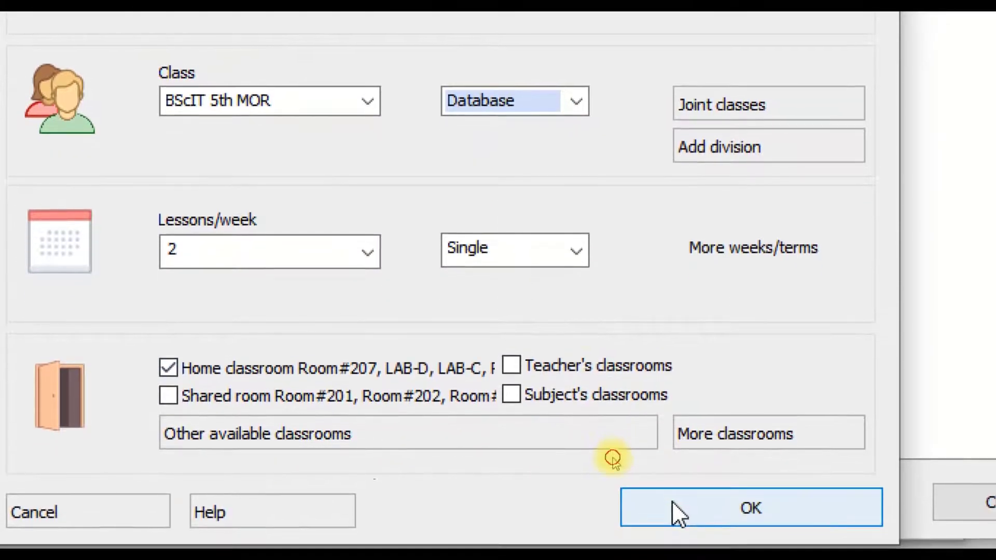
pyautogui.click(672, 514)
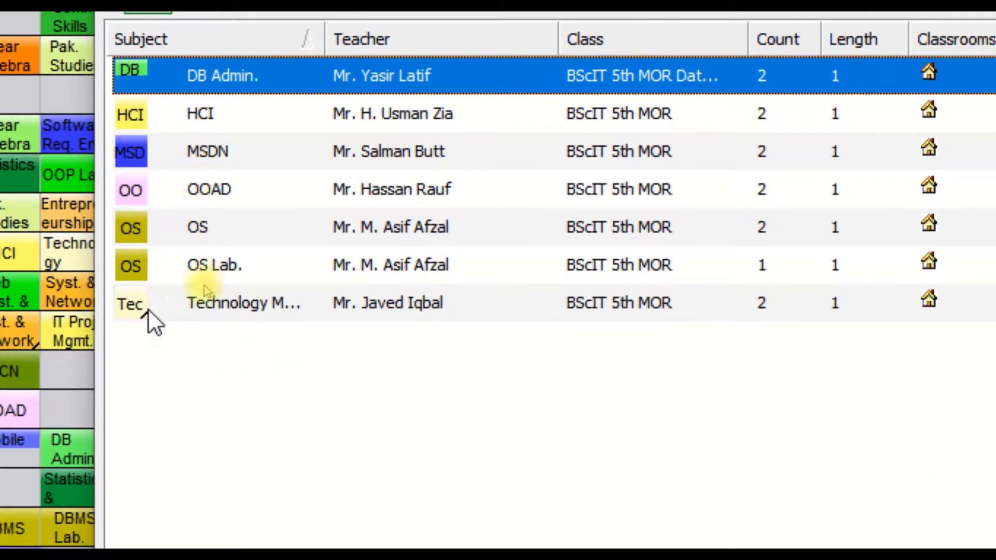
# Step: Start a new lesson for BScIT 5th MOR, choosing its teacher and the subject Network Desing _Mgmt
pyautogui.click(147, 352)
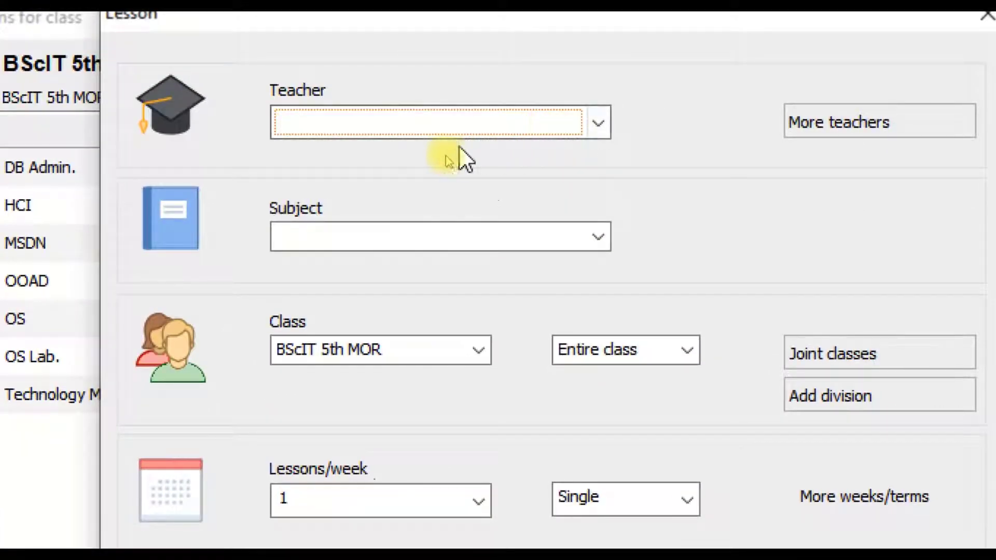
pyautogui.click(411, 132)
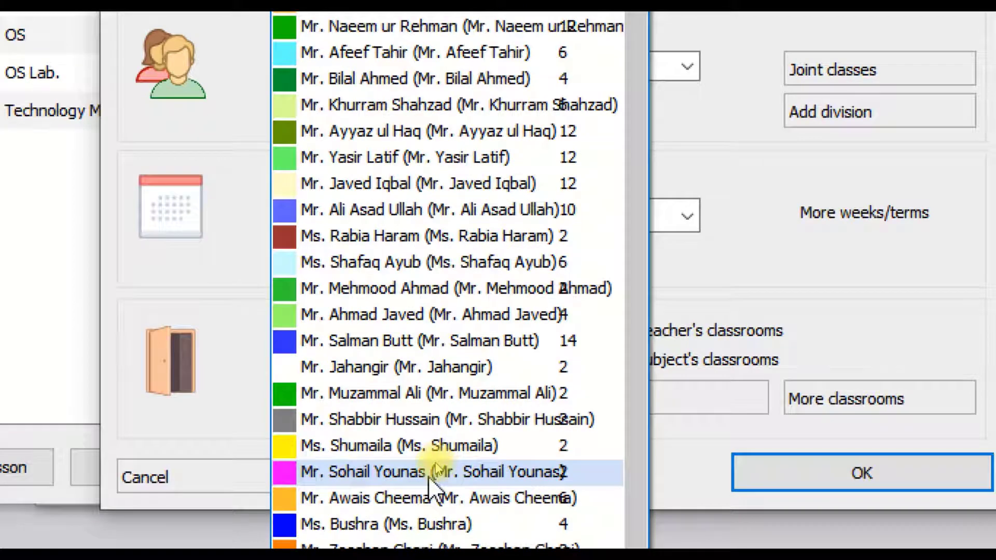
pyautogui.click(429, 476)
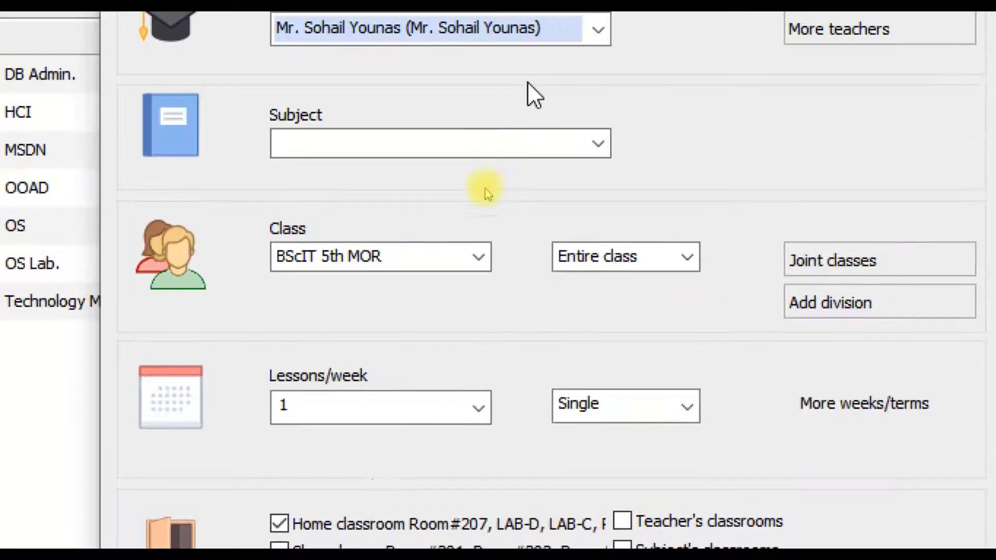
pyautogui.click(542, 147)
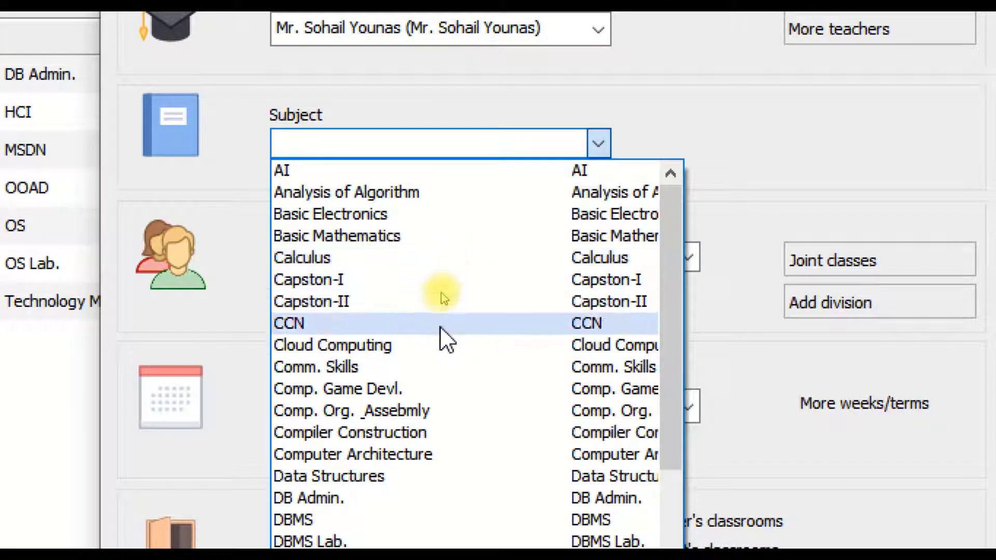
pyautogui.scroll(-8, 438, 338)
pyautogui.scroll(-6, 438, 339)
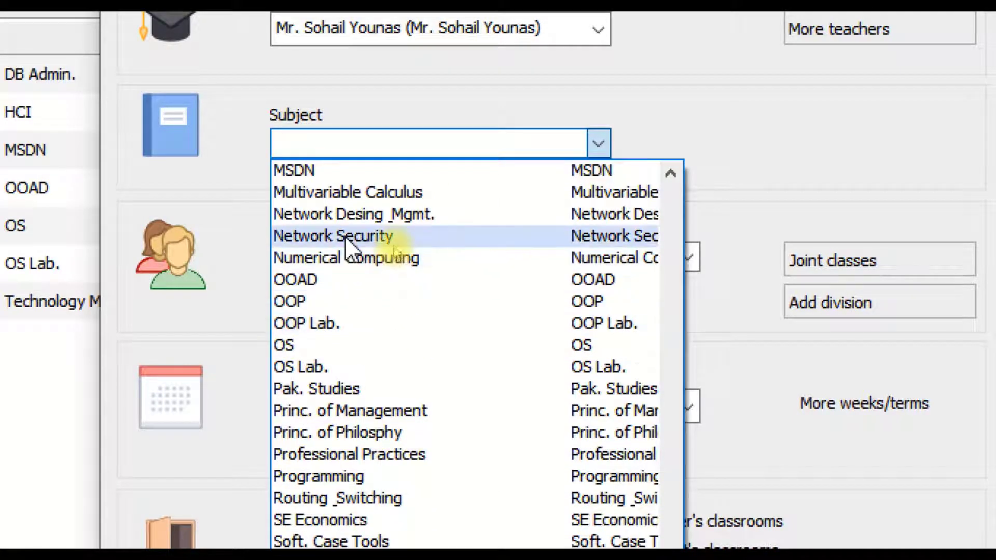
pyautogui.click(344, 218)
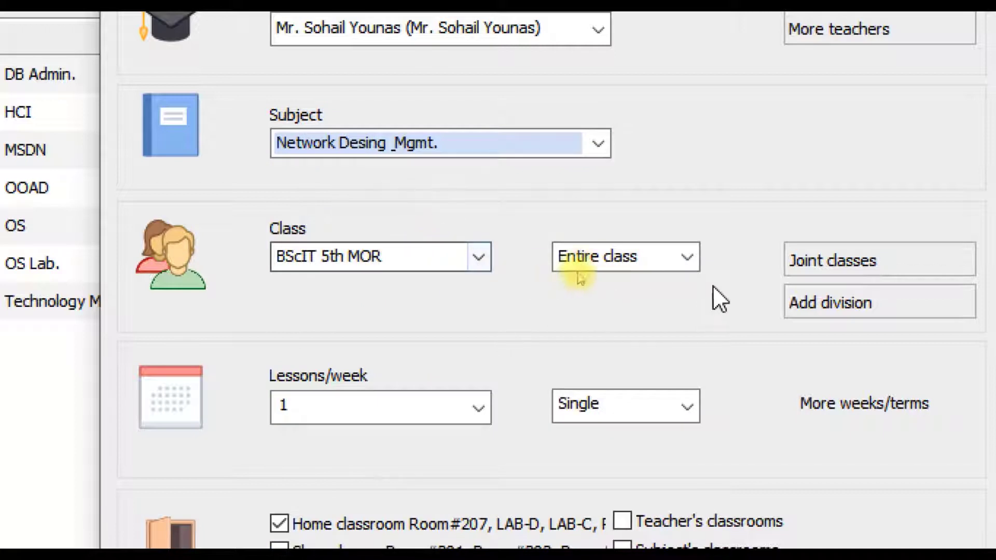
# Step: Assign the new lesson to the Network group with 2 lessons per week, save it and return to the timetable
pyautogui.click(686, 258)
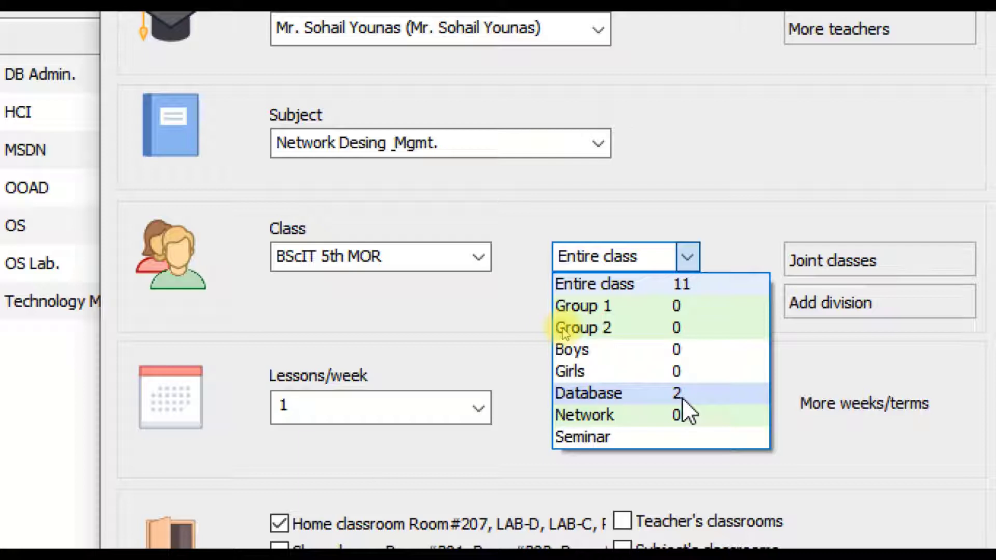
pyautogui.click(603, 415)
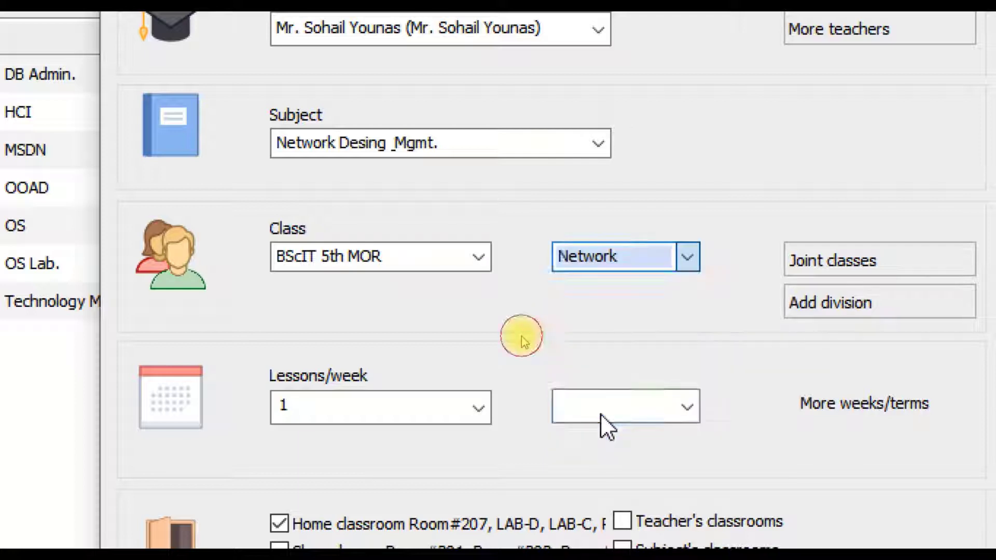
pyautogui.click(478, 410)
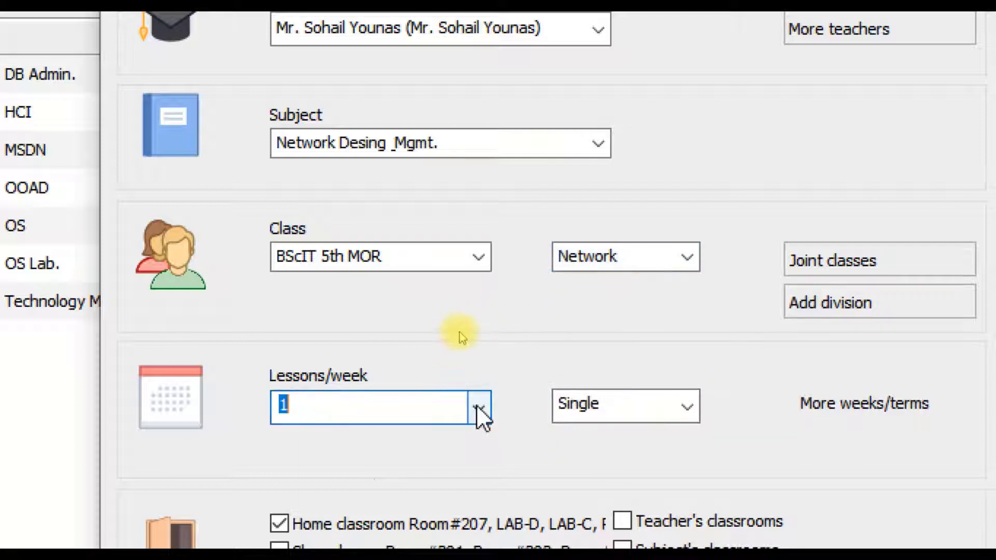
pyautogui.click(343, 486)
pyautogui.scroll(-3, 343, 488)
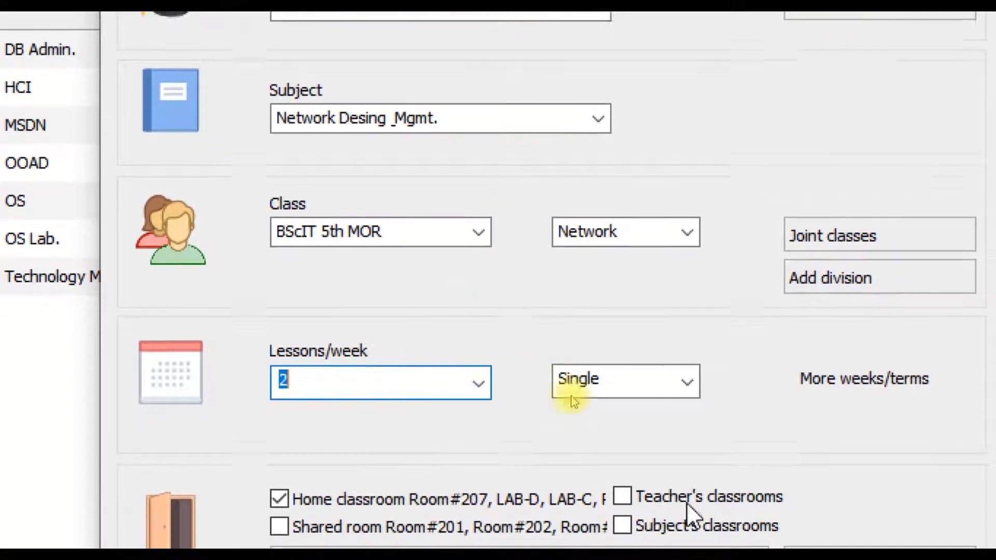
pyautogui.click(841, 505)
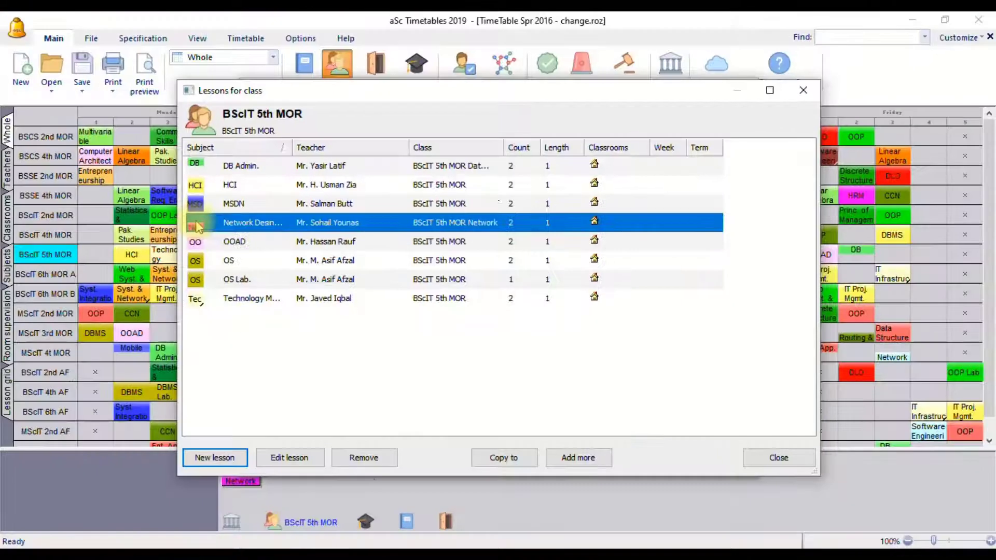
pyautogui.click(770, 461)
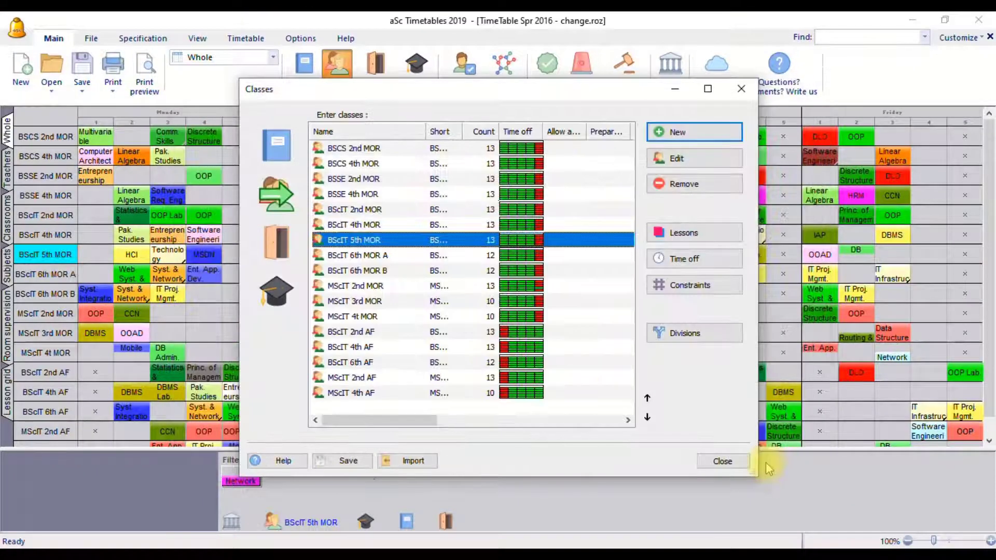
pyautogui.click(742, 462)
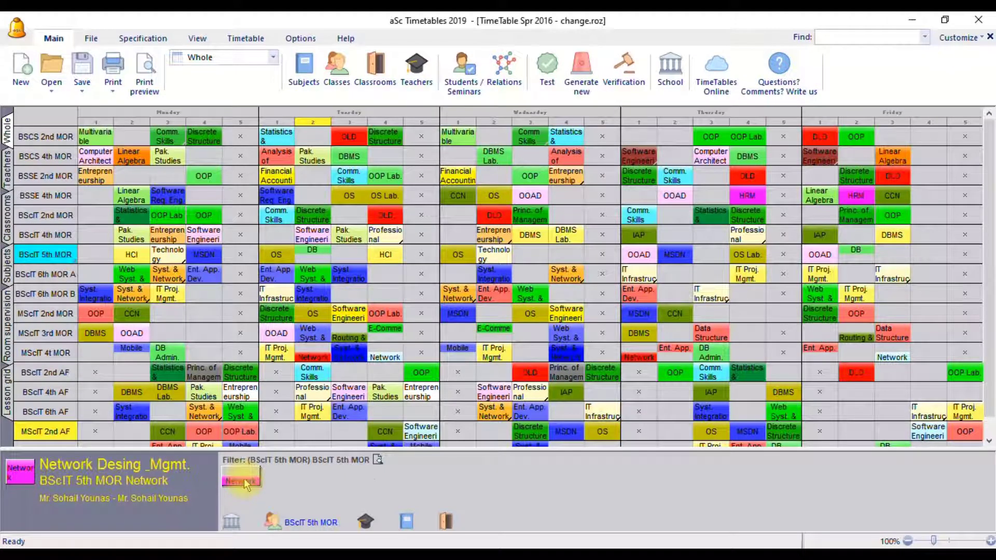
# Step: Try placing a Network Desing _Mgmt. card for BScIT 5th MOR on Tuesday period 2 and moving it to Friday period 2
pyautogui.moveTo(243, 478); pyautogui.dragTo(320, 262)
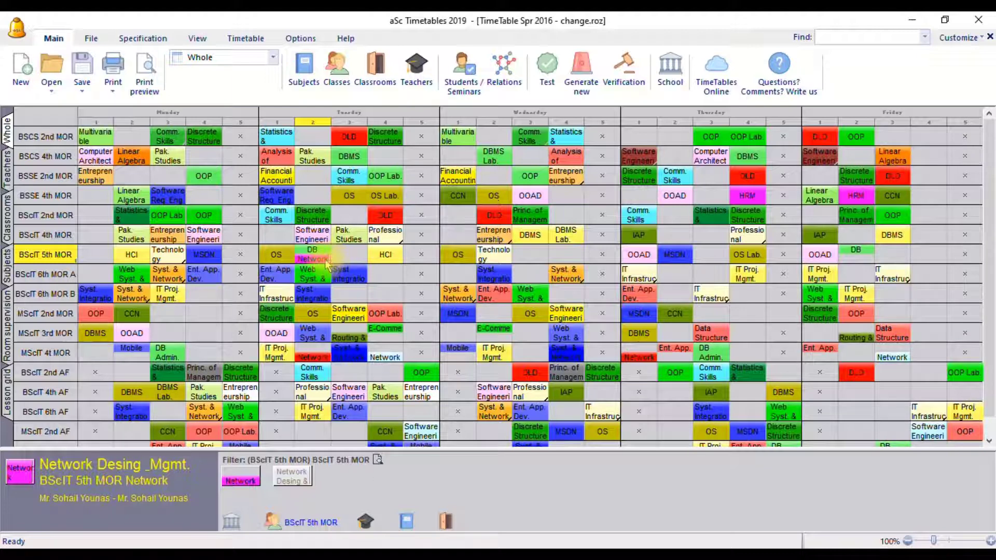
pyautogui.moveTo(327, 265); pyautogui.dragTo(857, 259)
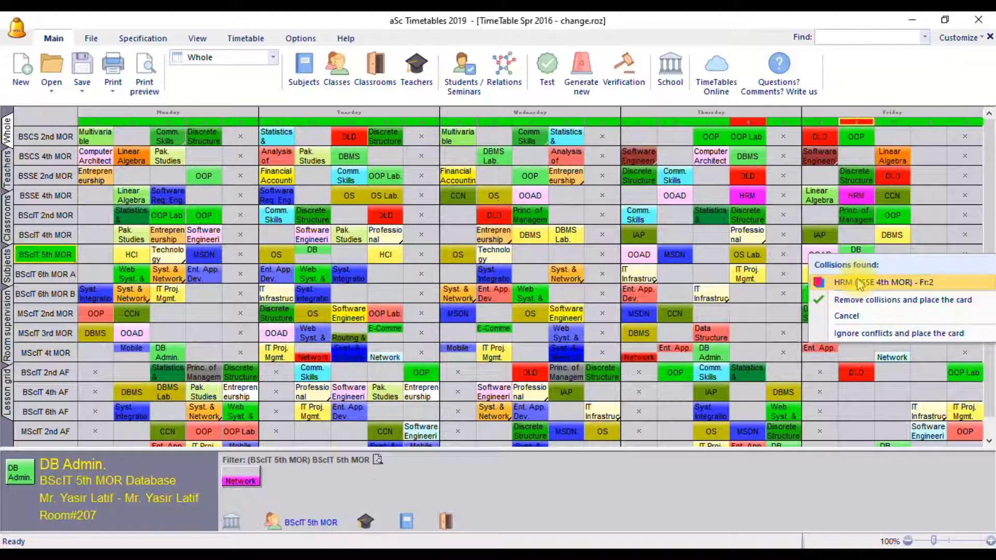
# Step: Place the two Network Desing _Mgmt. cards of BScIT 5th MOR on Friday period 3 and Tuesday period 2
pyautogui.click(244, 480)
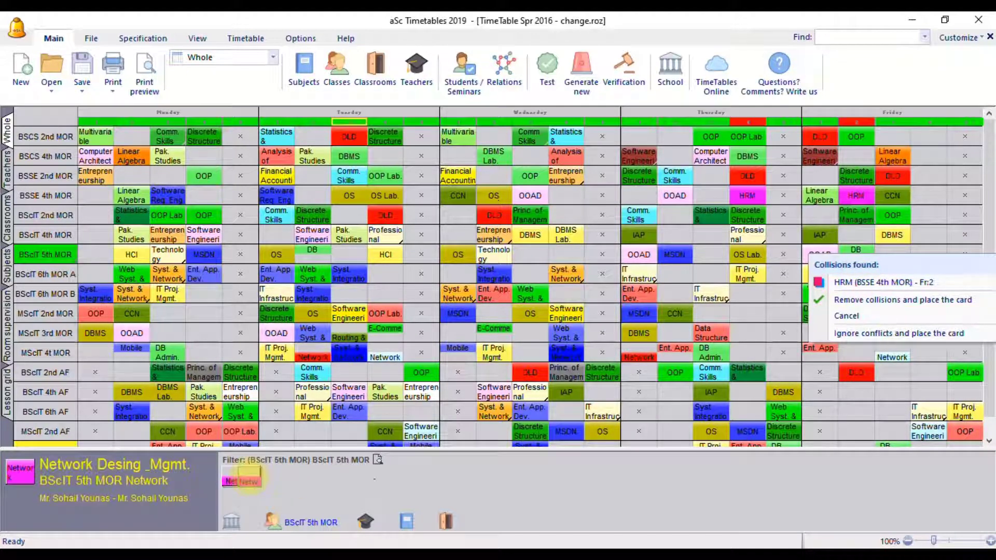
pyautogui.click(889, 255)
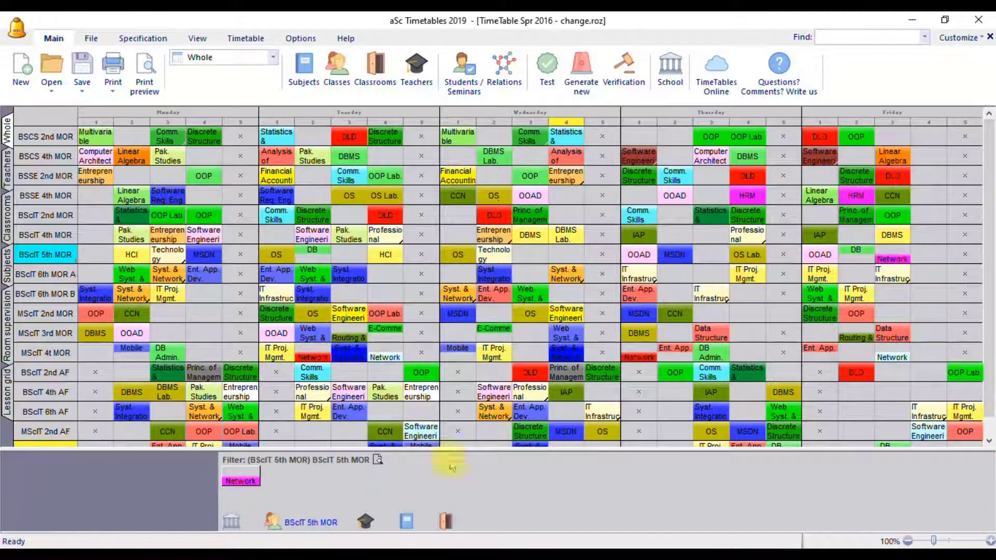
pyautogui.moveTo(241, 480); pyautogui.dragTo(312, 256)
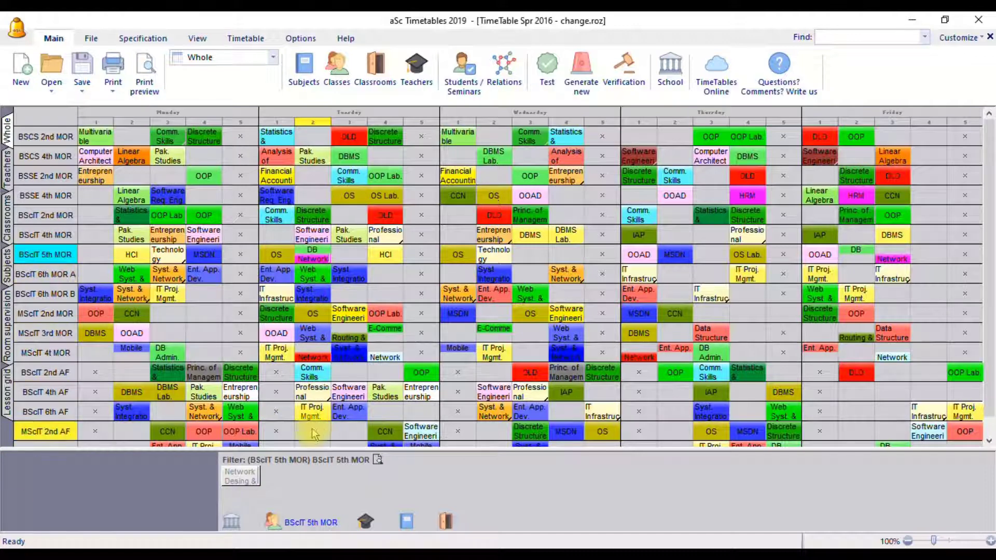